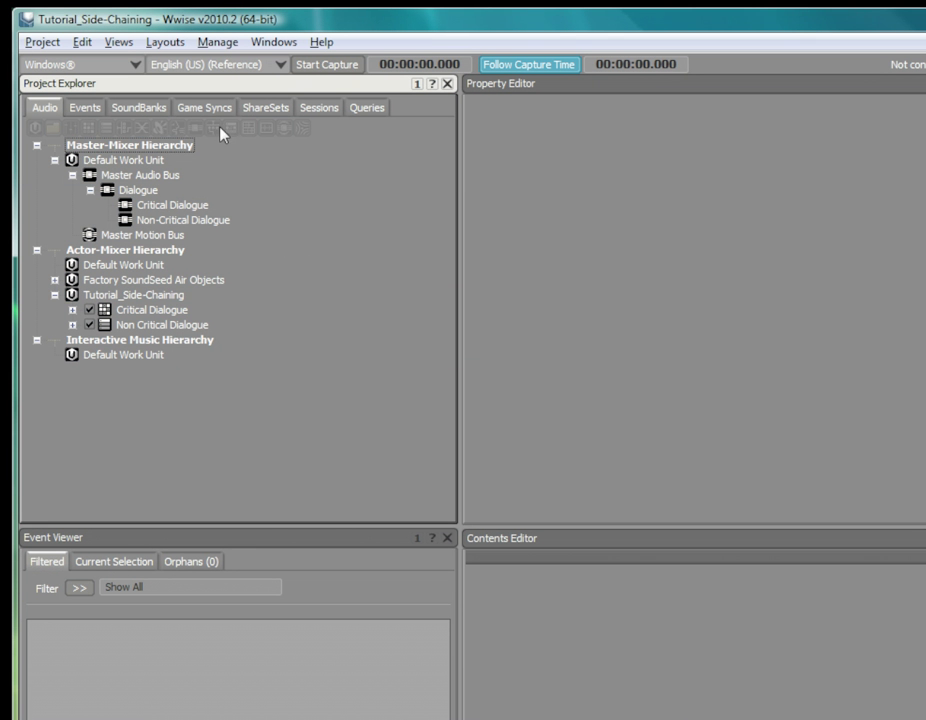
Step: Create a new game parameter named Critical_Dialogue_Volume under Tutorial_Side-Chaining
{"action": "left_click", "coordinate": [206, 108]}
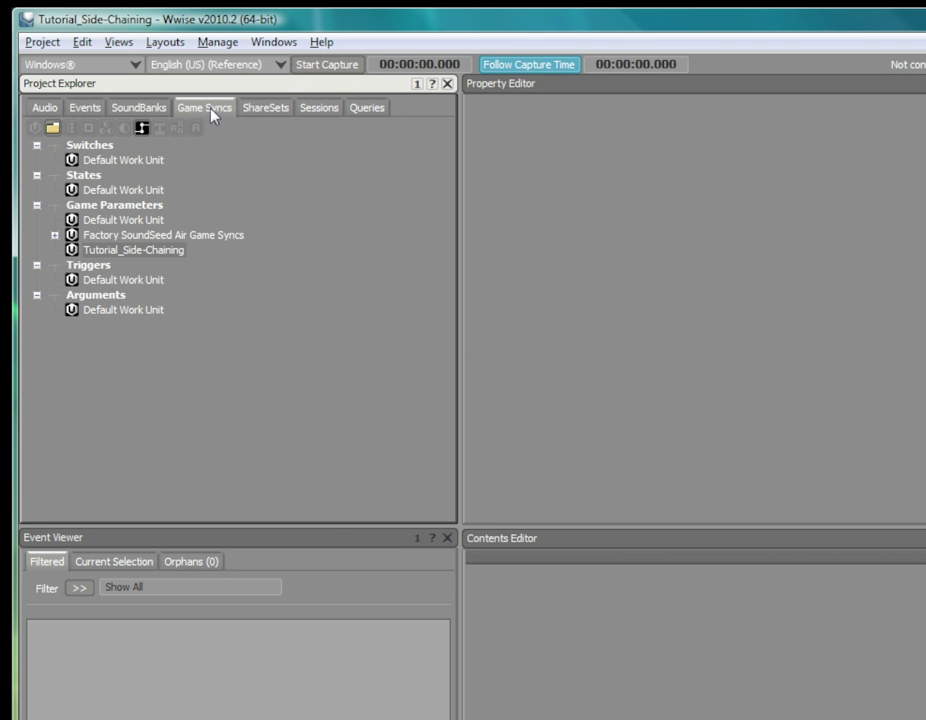
{"action": "left_click", "coordinate": [142, 128]}
{"action": "type", "text": "Critical_Dialogue_Volume"}
{"action": "key", "text": "Return"}
Step: Set the game parameter's range to Min -48, Max 0, with Default -48
{"action": "double_click", "coordinate": [578, 244]}
{"action": "type", "text": "-48"}
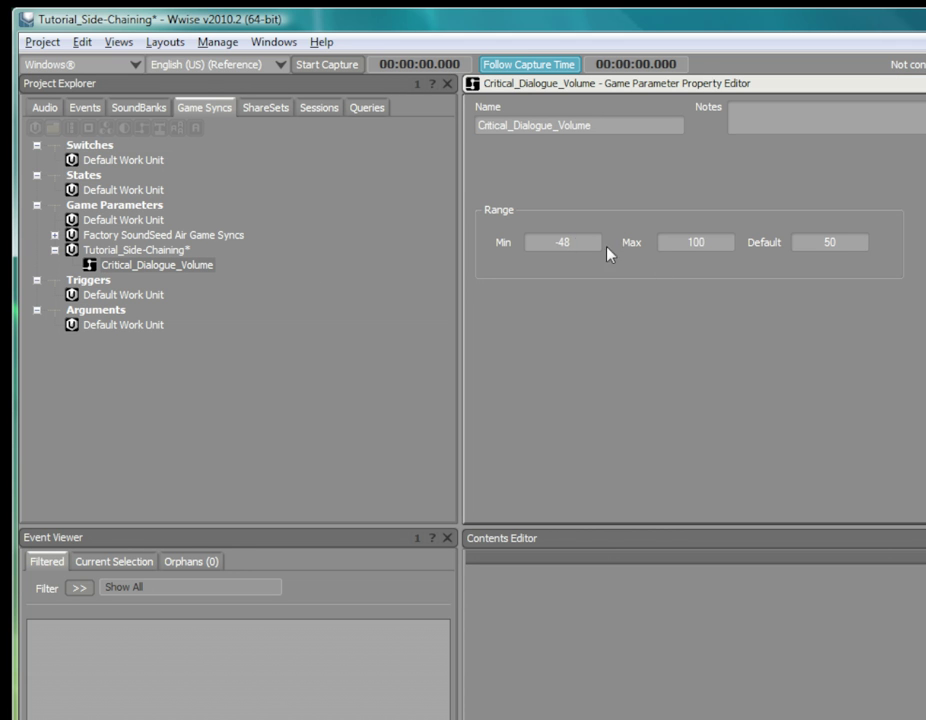
{"action": "double_click", "coordinate": [700, 243]}
{"action": "type", "text": "0"}
{"action": "key", "text": "Return"}
{"action": "double_click", "coordinate": [833, 243]}
{"action": "type", "text": "-48"}
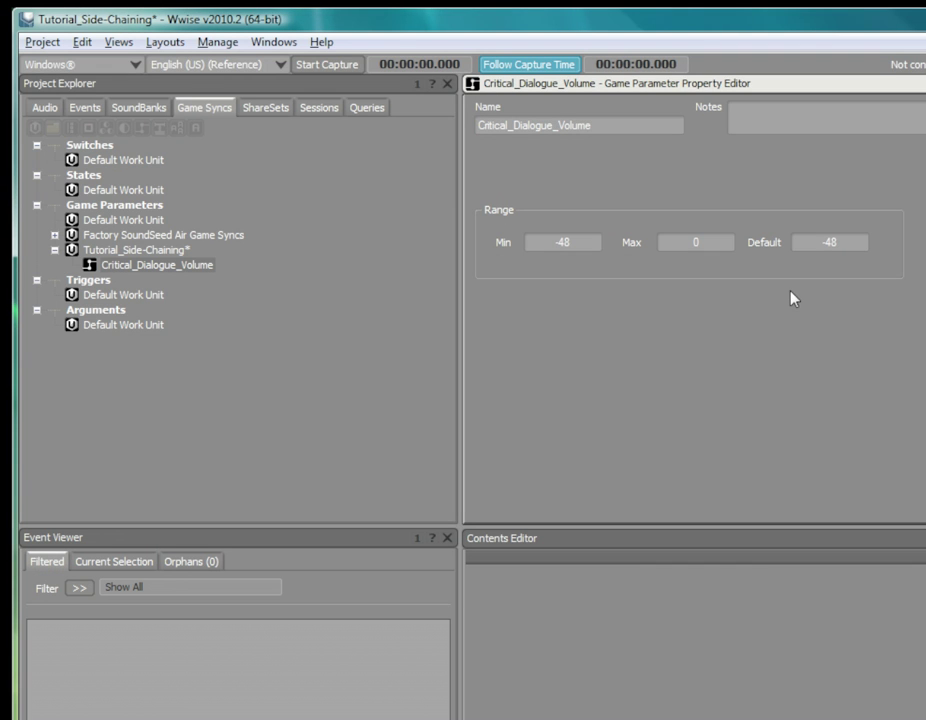
Step: Insert a Wwise Meter (Default Custom) effect on the Critical Dialogue bus
{"action": "left_click", "coordinate": [44, 107]}
{"action": "left_click", "coordinate": [167, 208]}
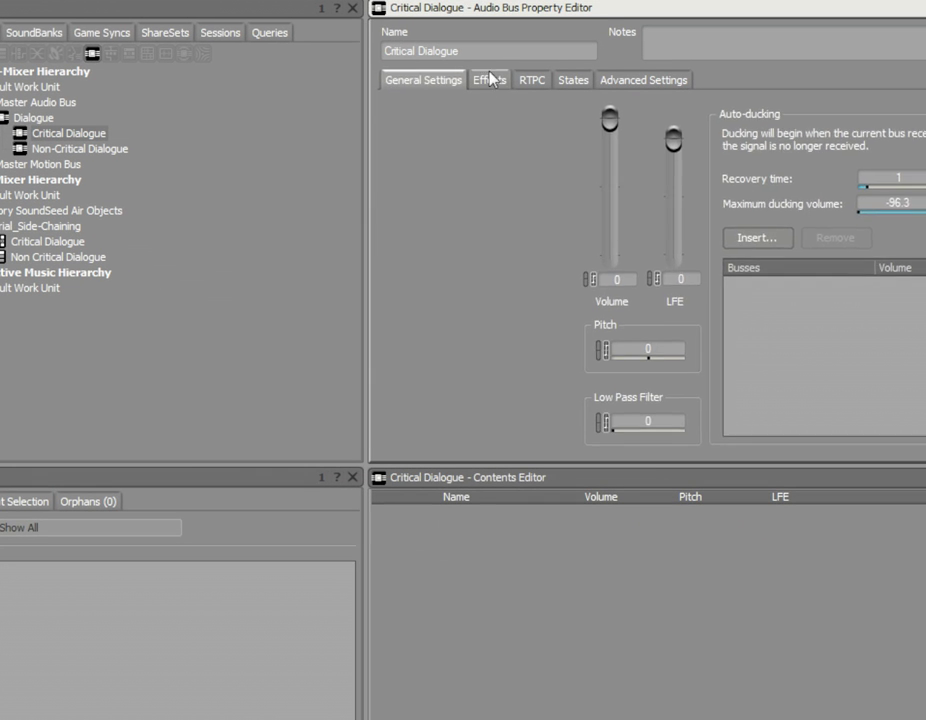
{"action": "left_click", "coordinate": [490, 79]}
{"action": "left_click", "coordinate": [428, 184]}
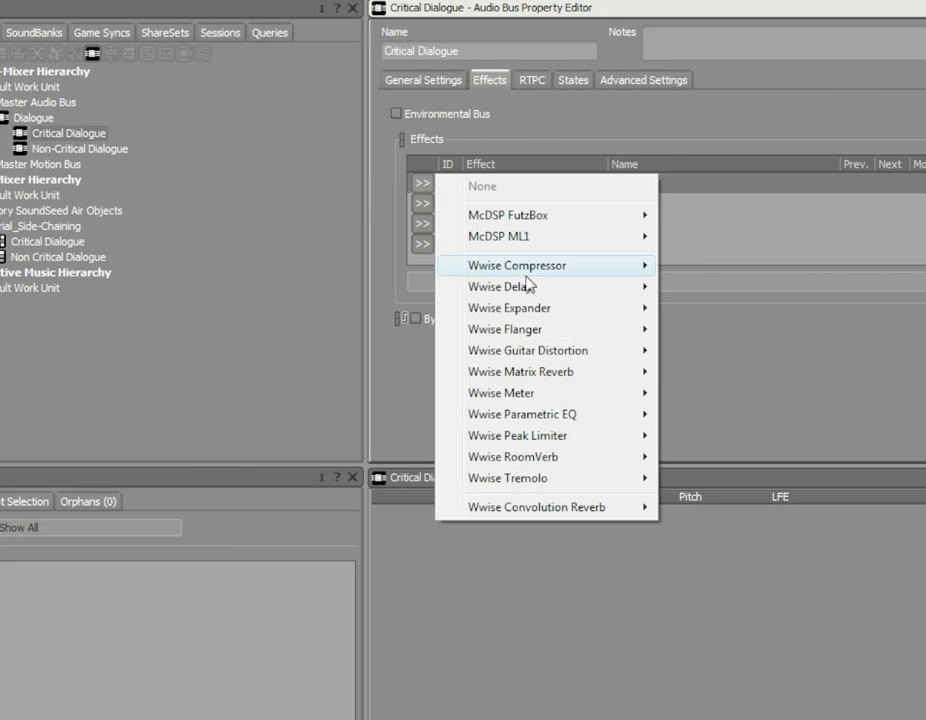
{"action": "mouse_move", "coordinate": [595, 396]}
{"action": "left_click", "coordinate": [385, 414]}
Step: Set the meter to RMS mode, attack 0.1, release 1, outputting to Critical_Dialogue_Volume
{"action": "double_click", "coordinate": [519, 190]}
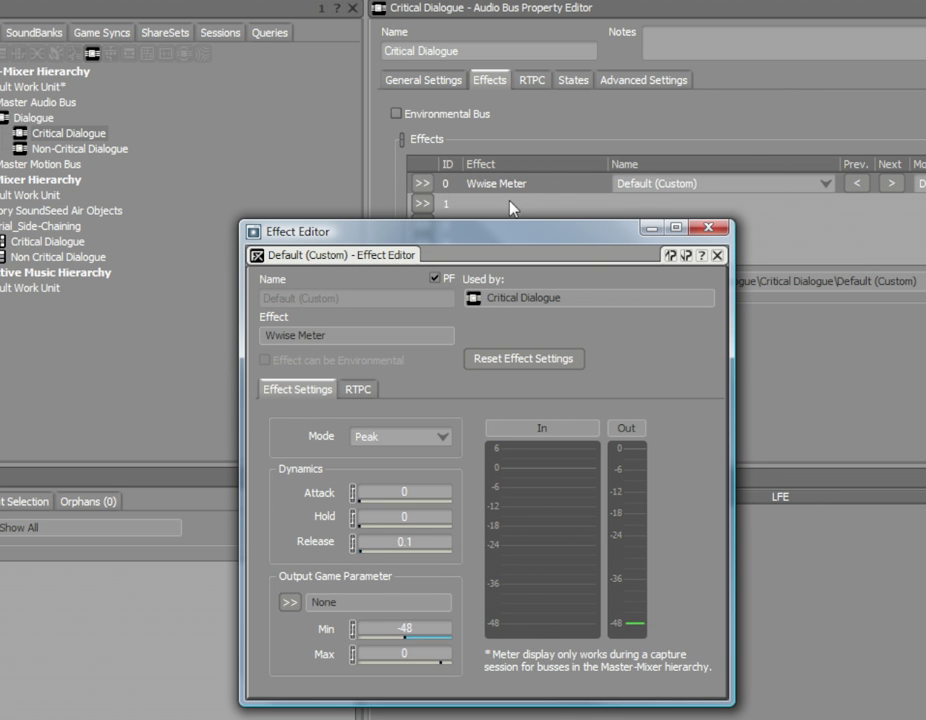
{"action": "left_click", "coordinate": [440, 437]}
{"action": "left_click", "coordinate": [424, 464]}
{"action": "double_click", "coordinate": [414, 489]}
{"action": "type", "text": "0.1"}
{"action": "key", "text": "Return"}
{"action": "double_click", "coordinate": [417, 542]}
{"action": "type", "text": "1"}
{"action": "key", "text": "Return"}
{"action": "left_click", "coordinate": [290, 605]}
{"action": "mouse_move", "coordinate": [393, 682]}
{"action": "left_click", "coordinate": [261, 681]}
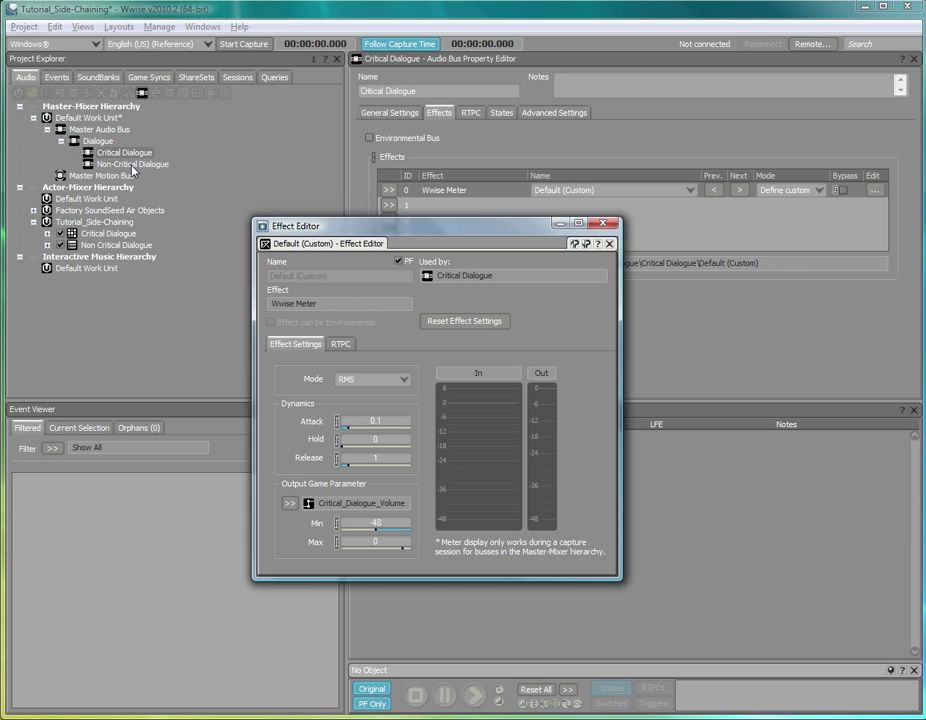
Step: Add a Volume RTPC curve to the Non-Critical Dialogue bus
{"action": "left_click", "coordinate": [133, 164]}
{"action": "left_click", "coordinate": [470, 112]}
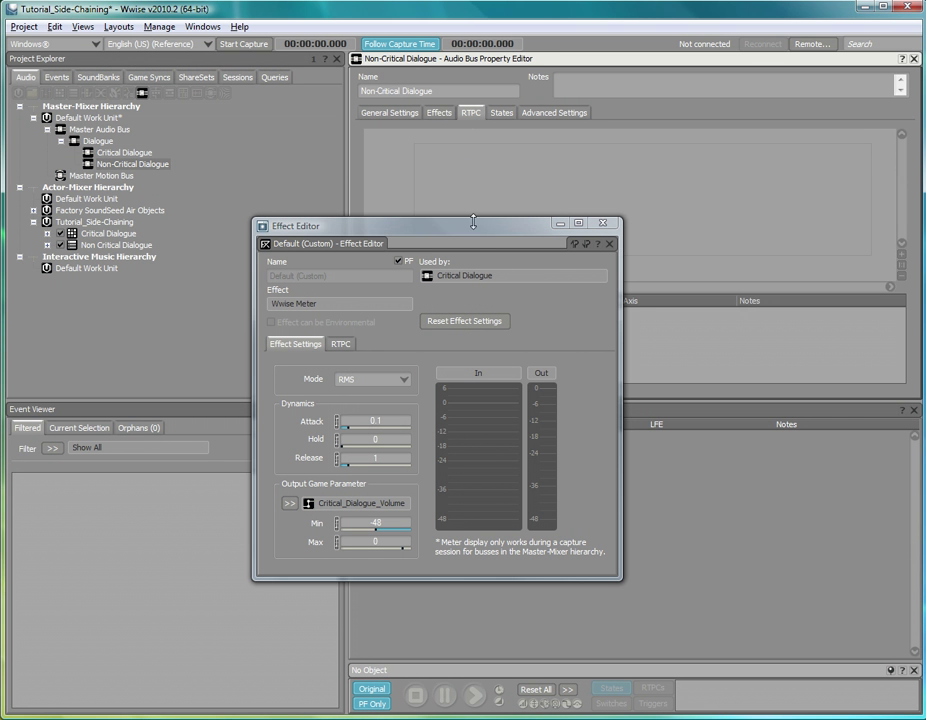
{"action": "left_click_drag", "start_coordinate": [475, 221], "coordinate": [434, 370]}
{"action": "left_click", "coordinate": [470, 314]}
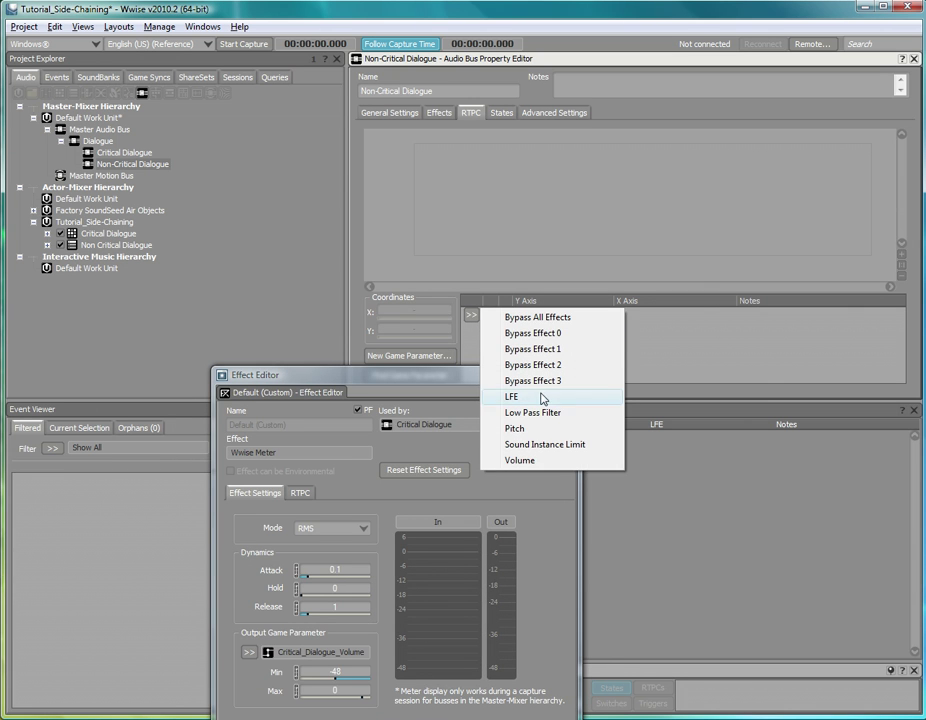
{"action": "left_click", "coordinate": [531, 519]}
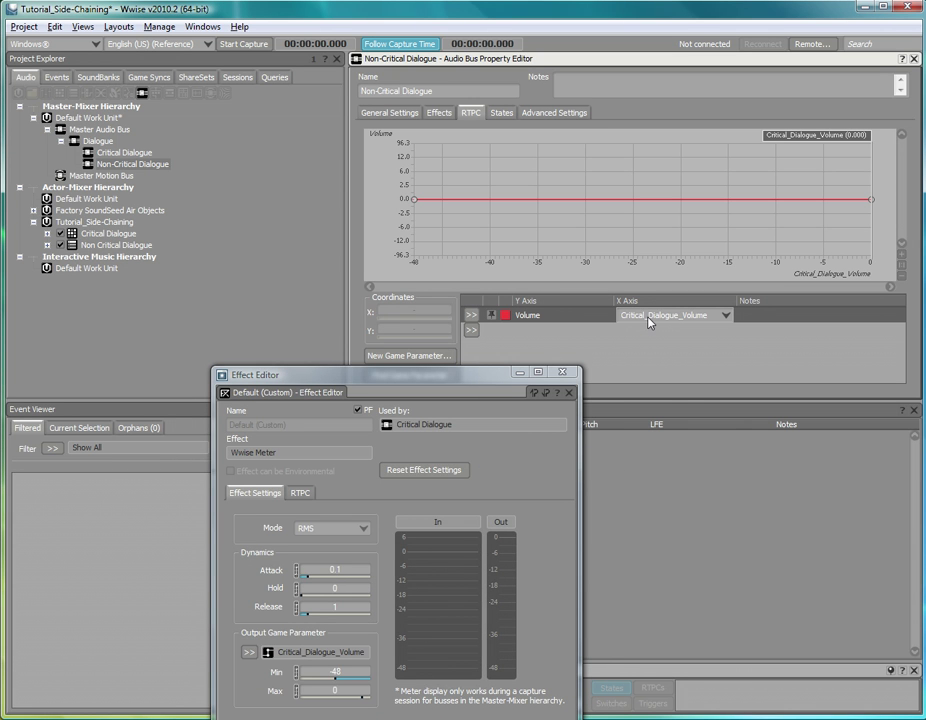
Step: Shape the curve: flat at 0 until -25, then logarithmically down to -96.3
{"action": "double_click", "coordinate": [635, 199]}
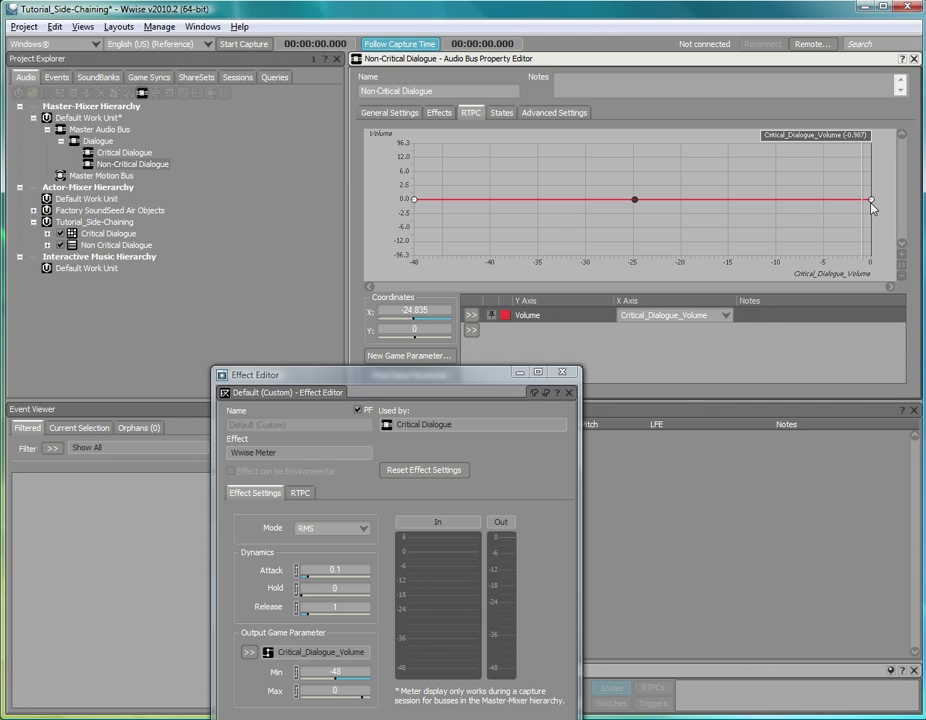
{"action": "left_click_drag", "start_coordinate": [871, 199], "coordinate": [867, 266]}
{"action": "right_click", "coordinate": [771, 240]}
{"action": "left_click", "coordinate": [637, 400]}
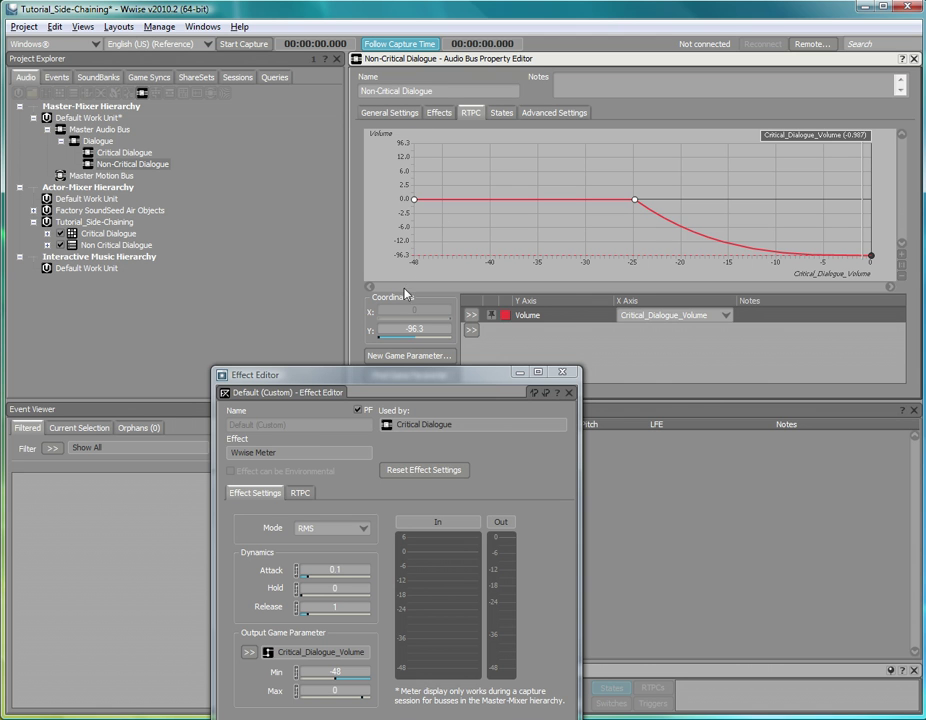
{"action": "left_click_drag", "start_coordinate": [401, 377], "coordinate": [347, 336]}
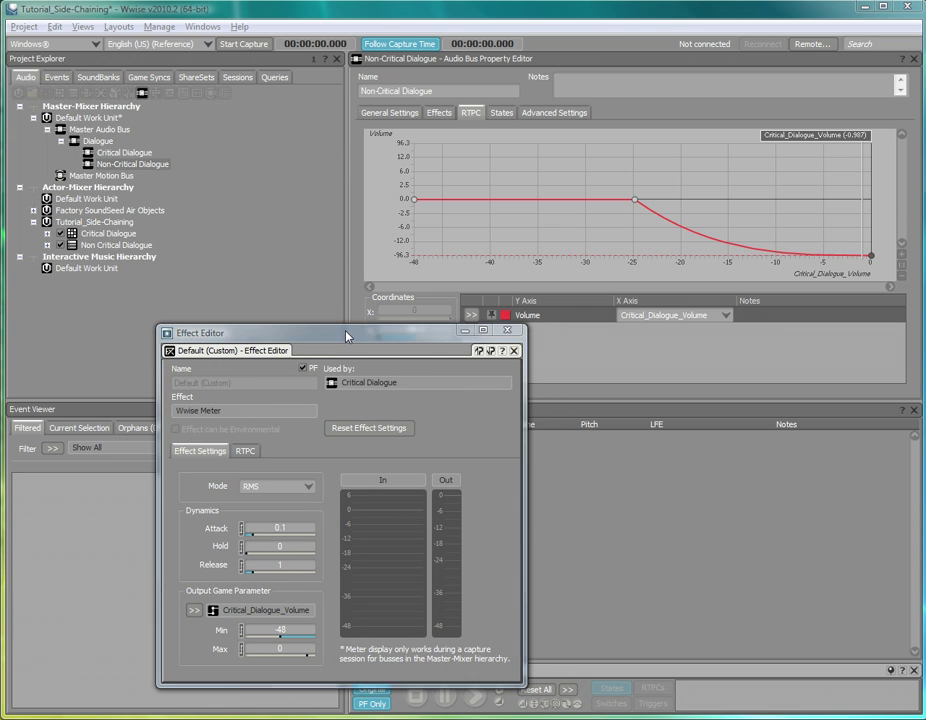
Step: Start a capture in Soundcaster and play the Non Critical and Critical dialogue sounds
{"action": "key", "text": "shift+s"}
{"action": "left_click_drag", "start_coordinate": [661, 356], "coordinate": [632, 358]}
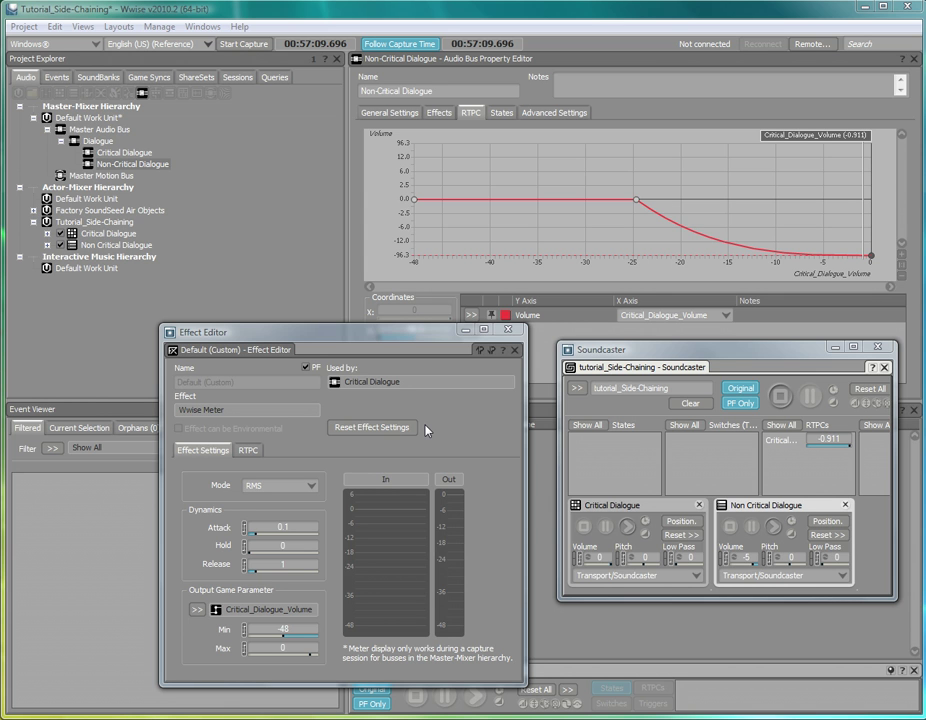
{"action": "left_click", "coordinate": [243, 44]}
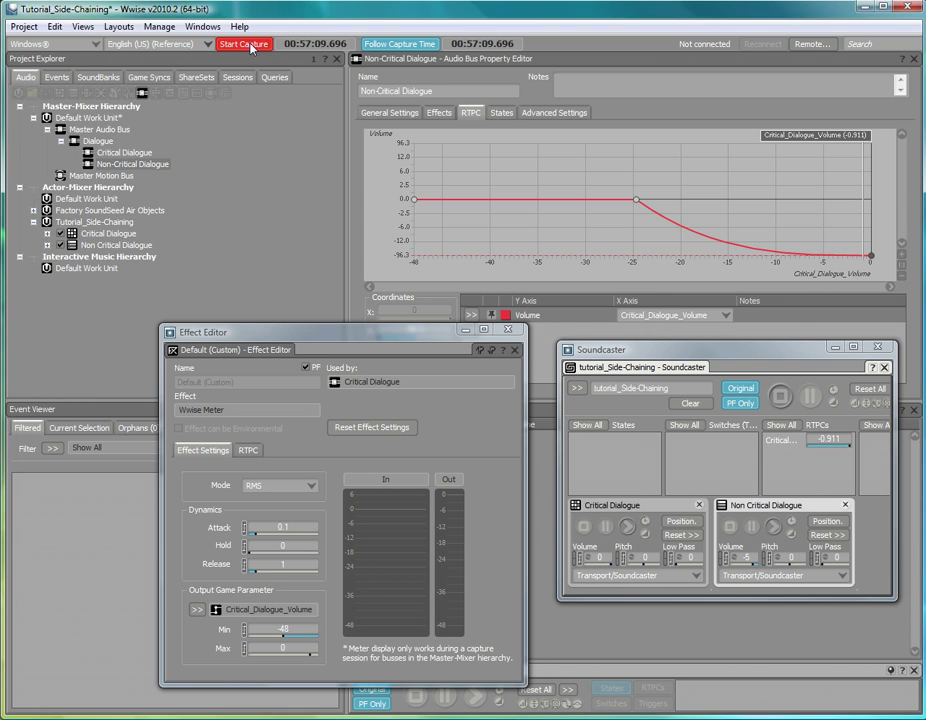
{"action": "left_click", "coordinate": [773, 526]}
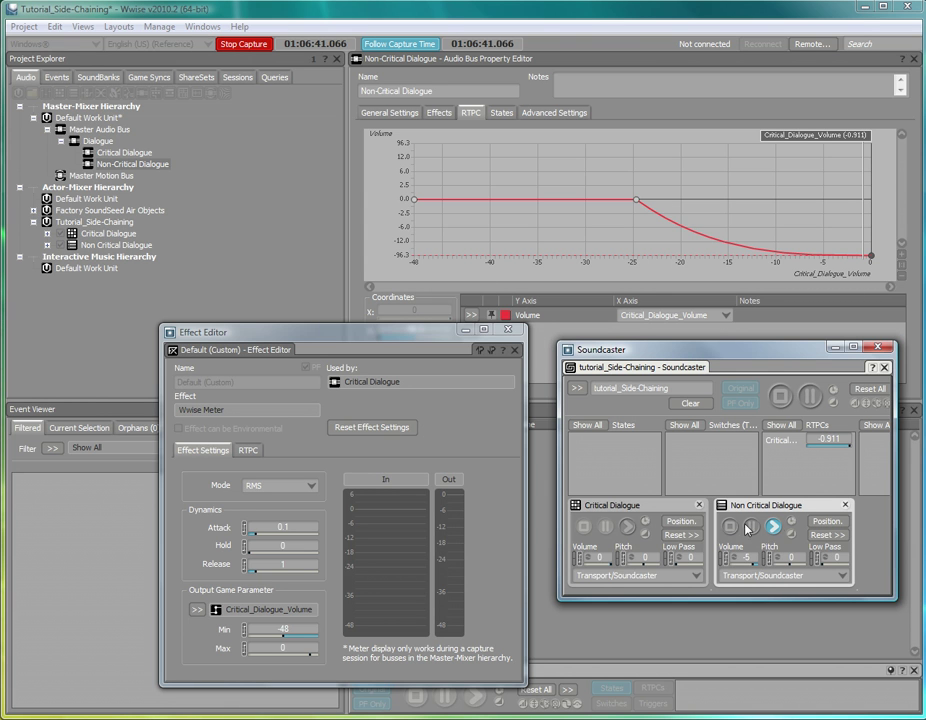
{"action": "left_click", "coordinate": [627, 527]}
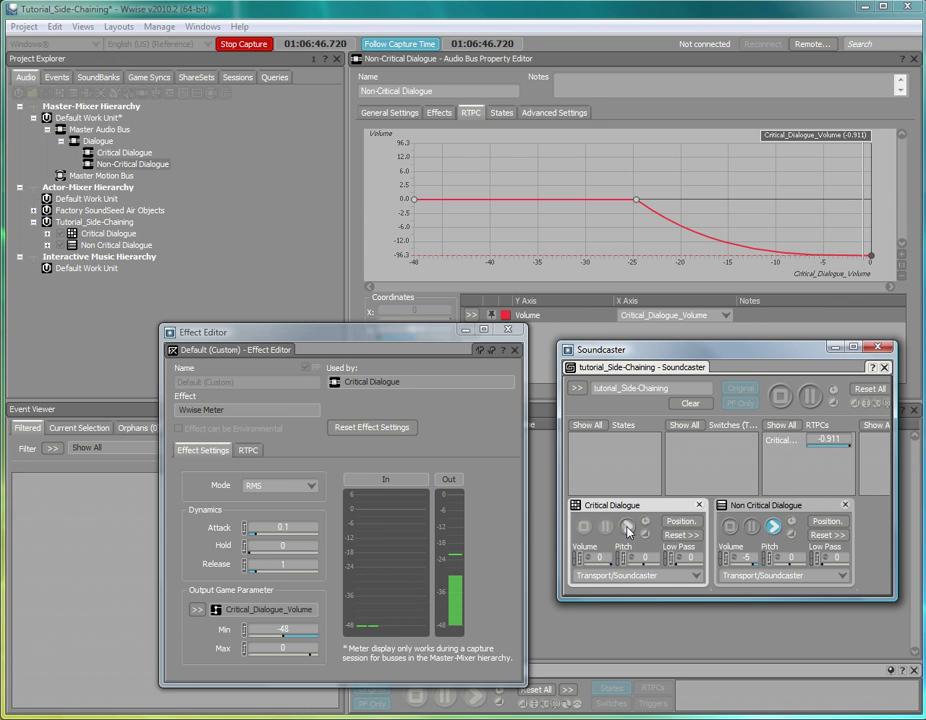
{"action": "left_click", "coordinate": [627, 527]}
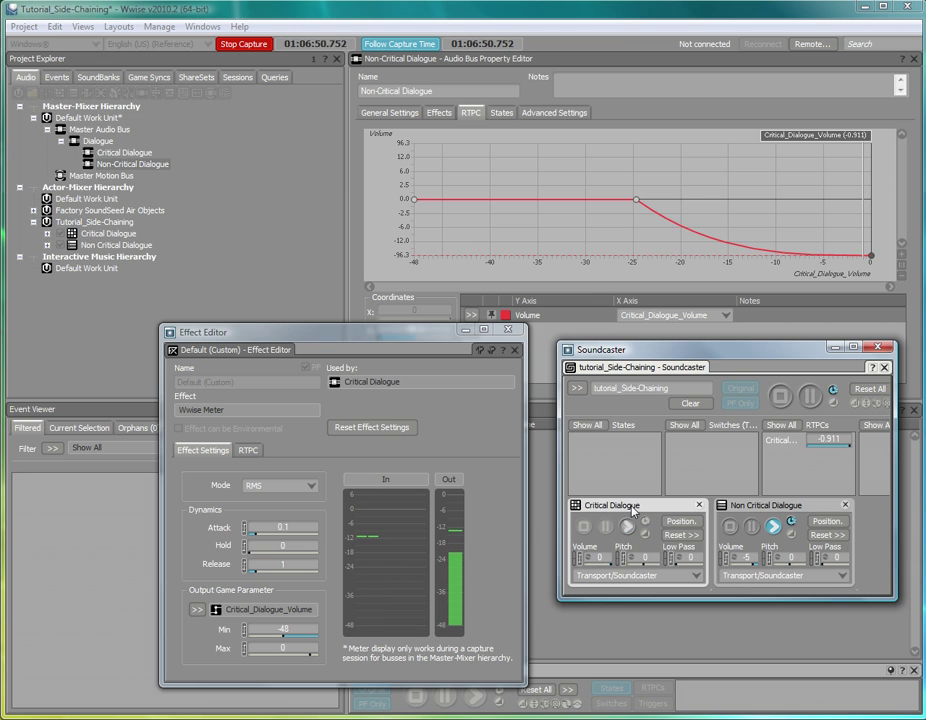
Step: Move the curve knee to about -35 and lower the meter release to 0.53, replaying Critical Dialogue
{"action": "left_click_drag", "start_coordinate": [637, 200], "coordinate": [539, 201]}
{"action": "left_click", "coordinate": [628, 527]}
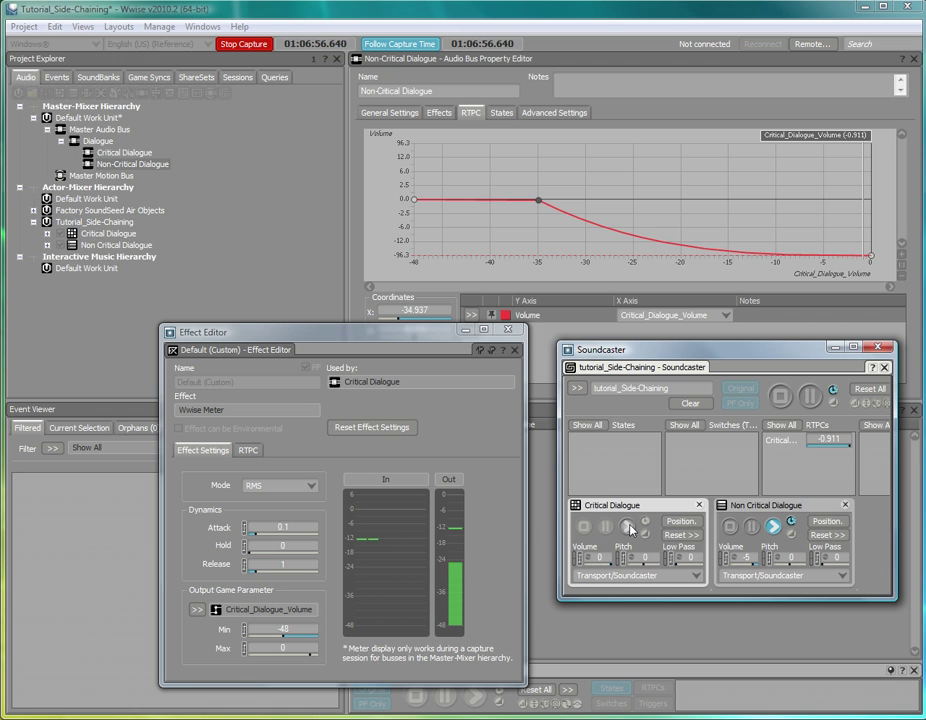
{"action": "left_click", "coordinate": [628, 527]}
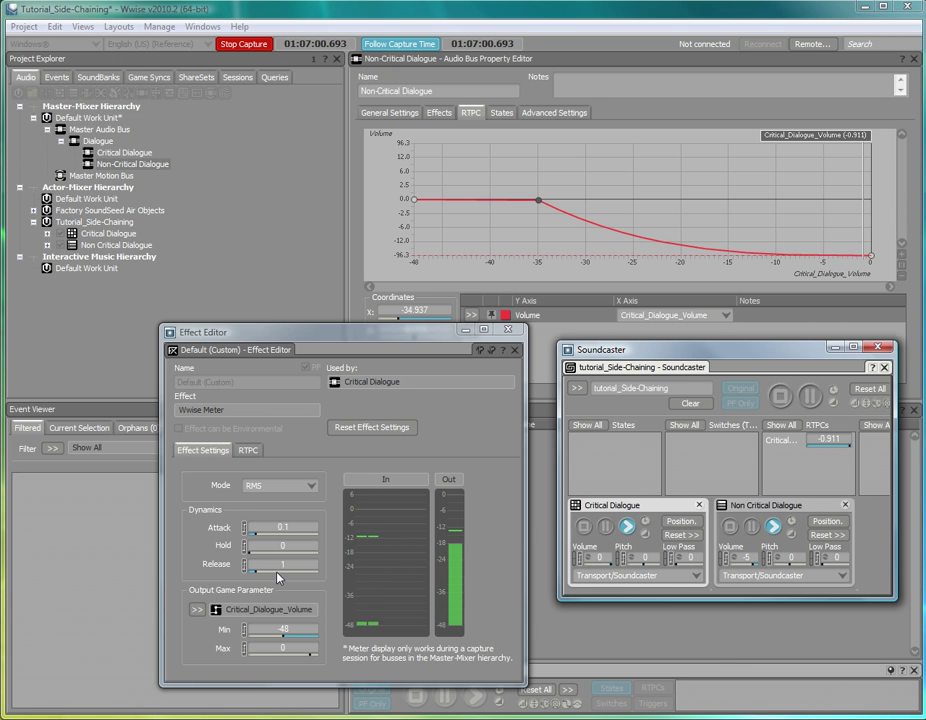
{"action": "left_click_drag", "start_coordinate": [297, 566], "coordinate": [215, 580]}
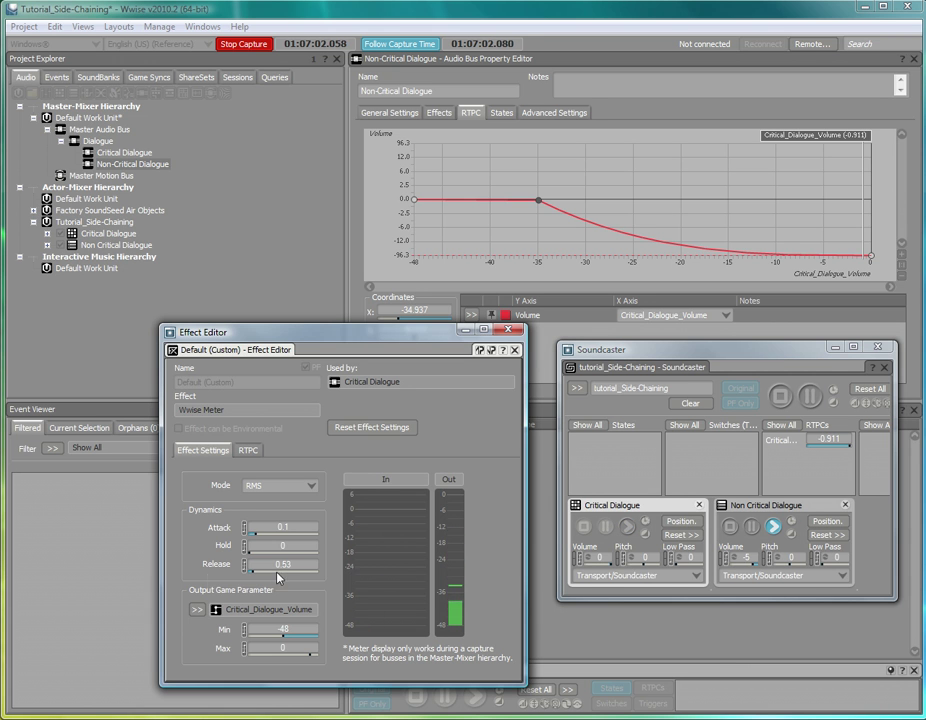
{"action": "left_click", "coordinate": [632, 530]}
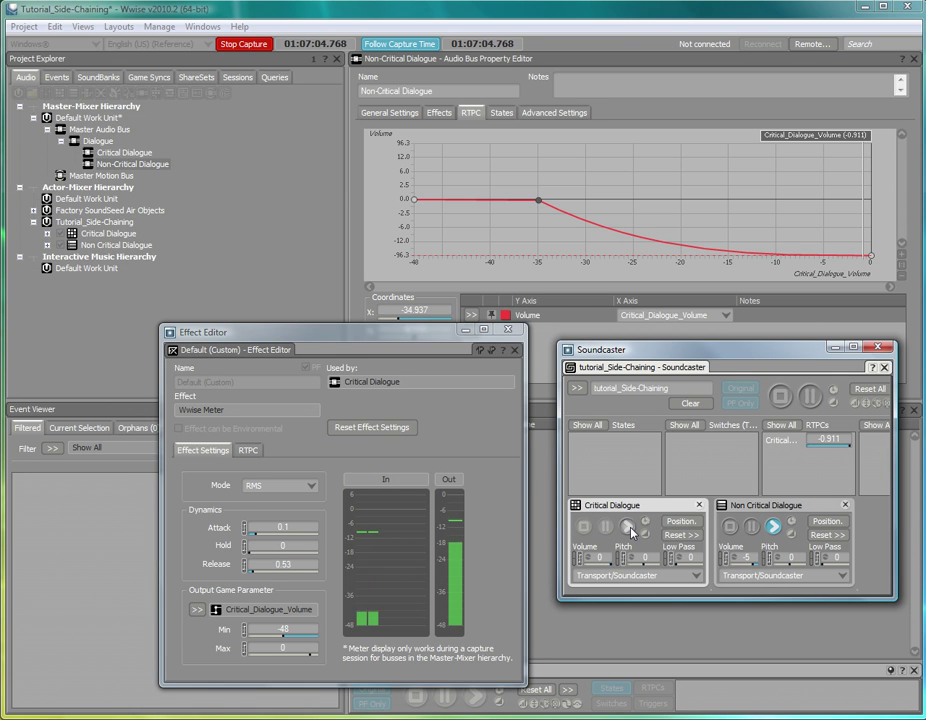